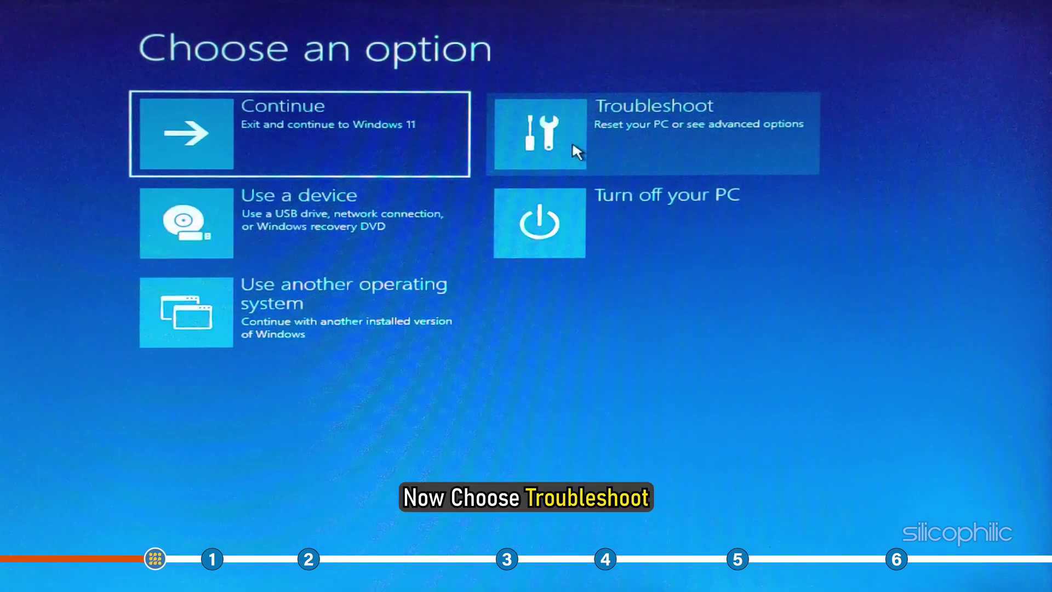
- Restart via Troubleshoot > Advanced options > Startup Settings and choose option 4, Safe Mode
{"action": "left_click", "coordinate": [572, 140]}
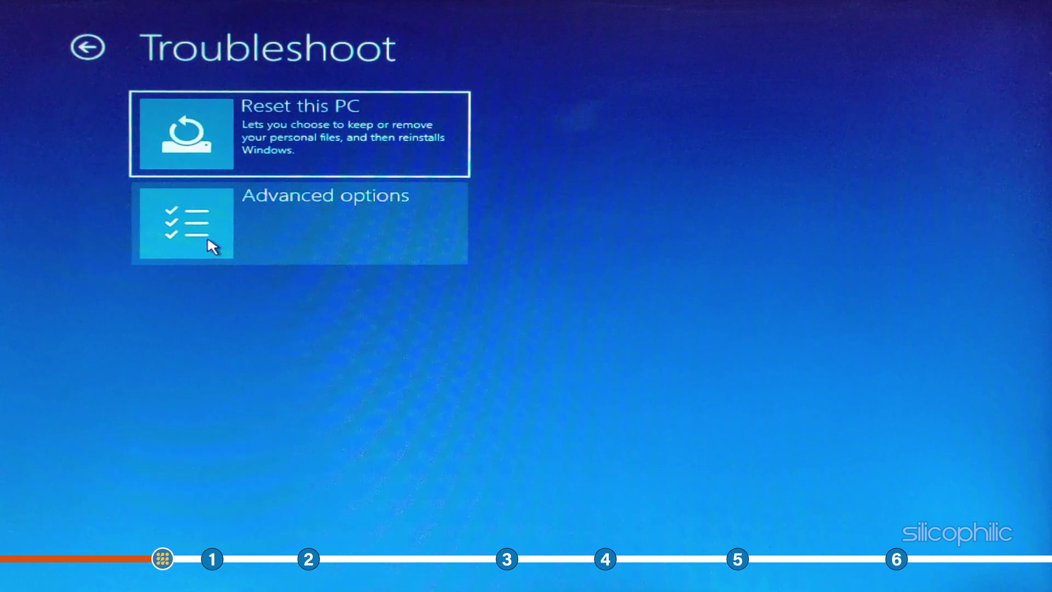
{"action": "left_click", "coordinate": [301, 238]}
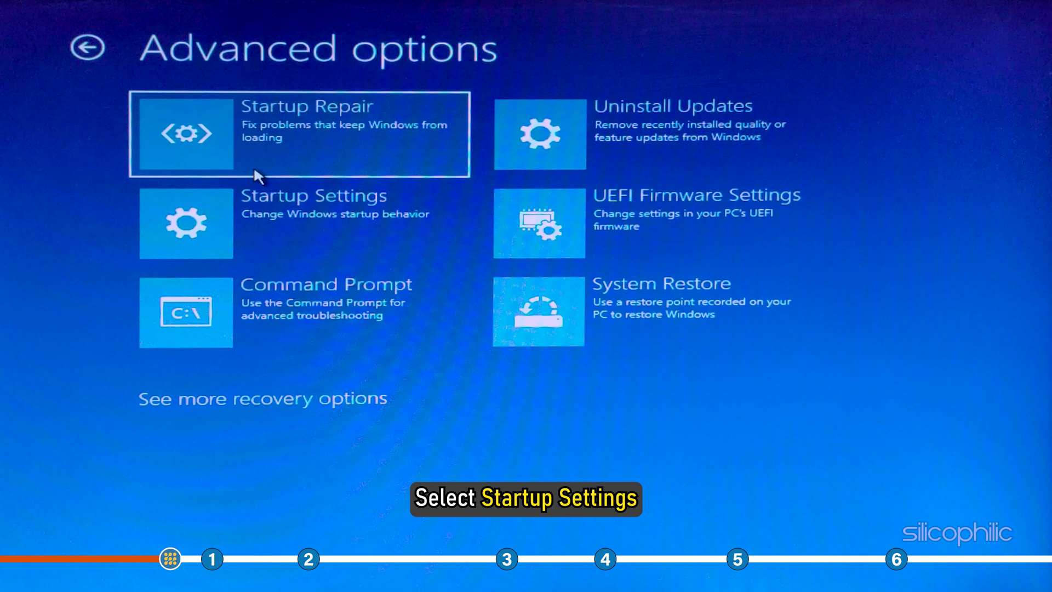
{"action": "left_click", "coordinate": [300, 205]}
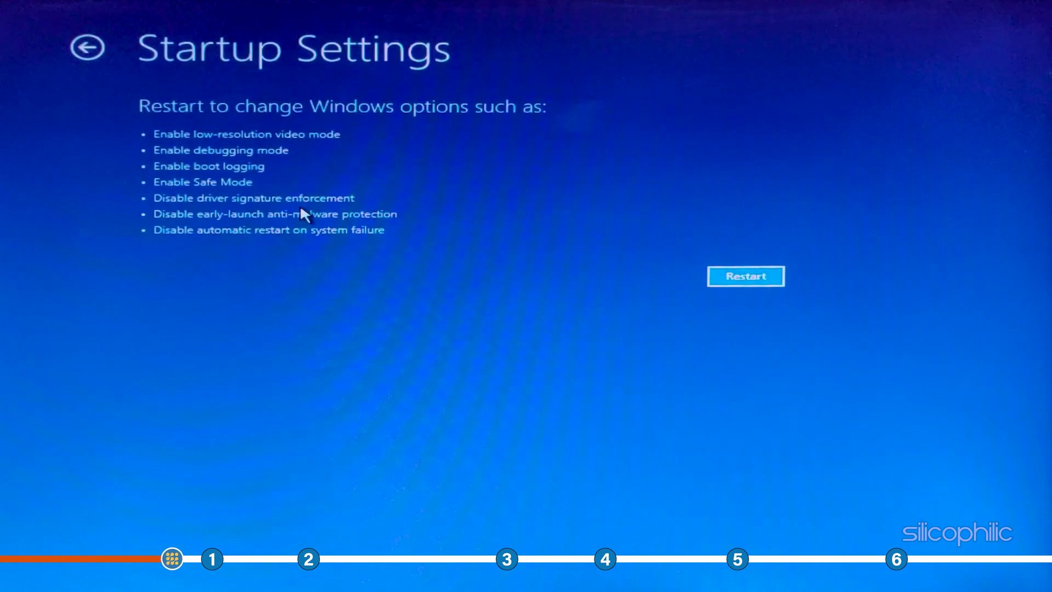
{"action": "left_click", "coordinate": [772, 282]}
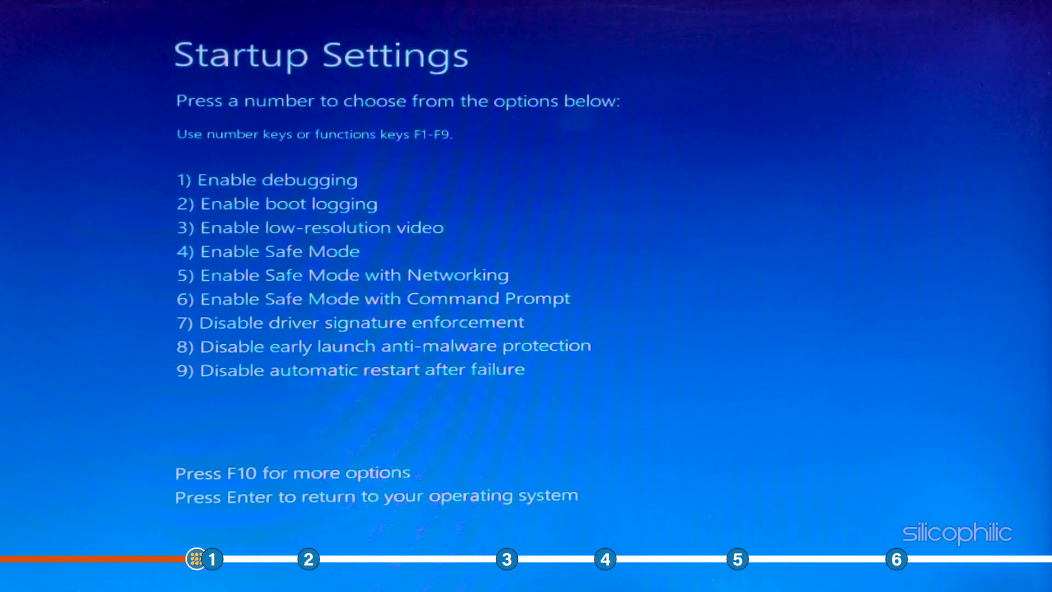
{"action": "key", "text": "4"}
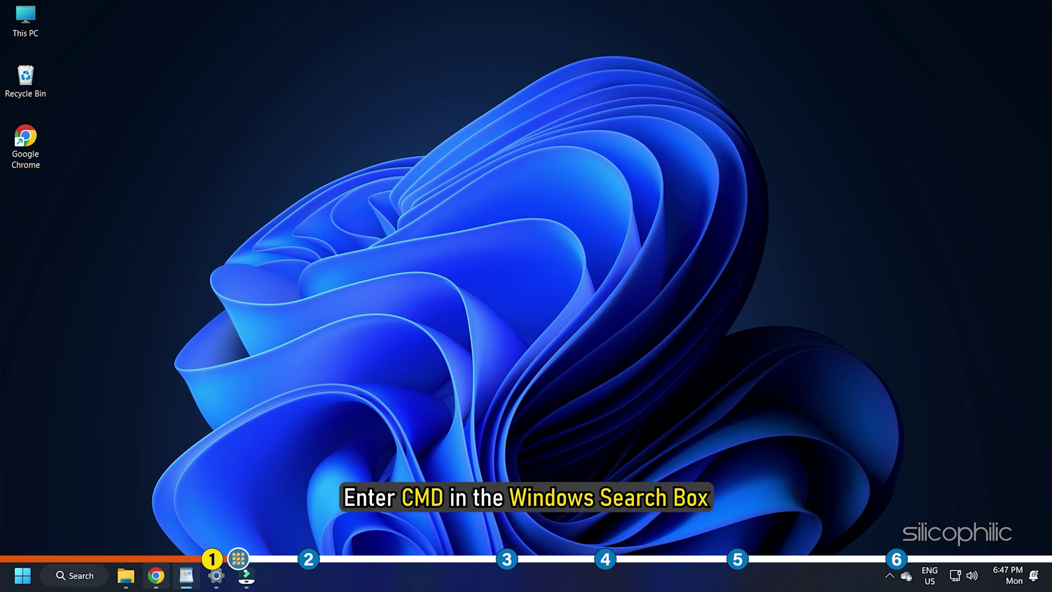
- Launch Command Prompt as administrator from a 'cmd' search and run sfc /scannow
{"action": "left_click", "coordinate": [95, 573]}
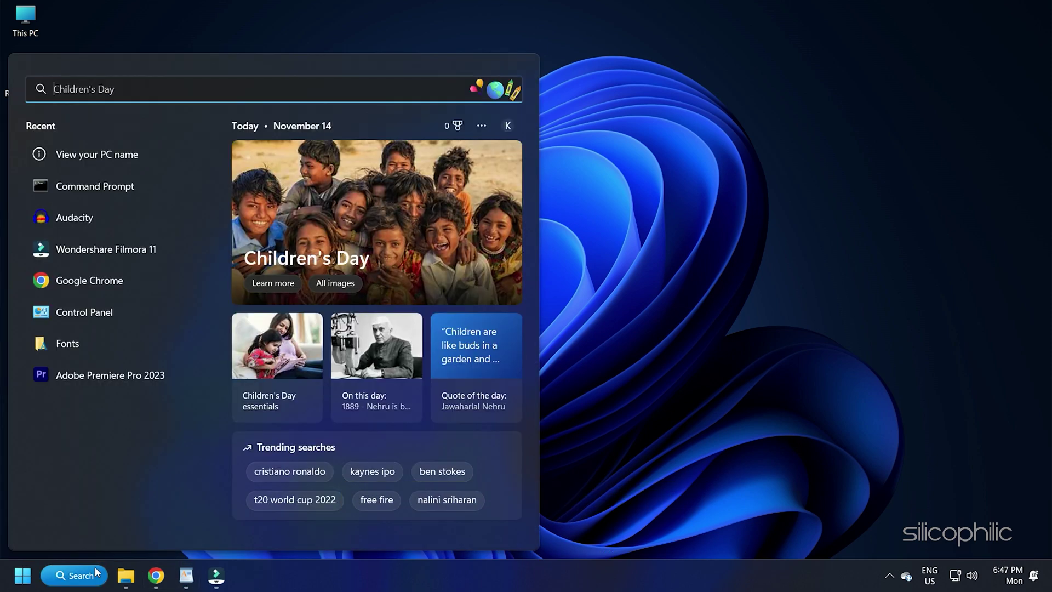
{"action": "type", "text": "cmd"}
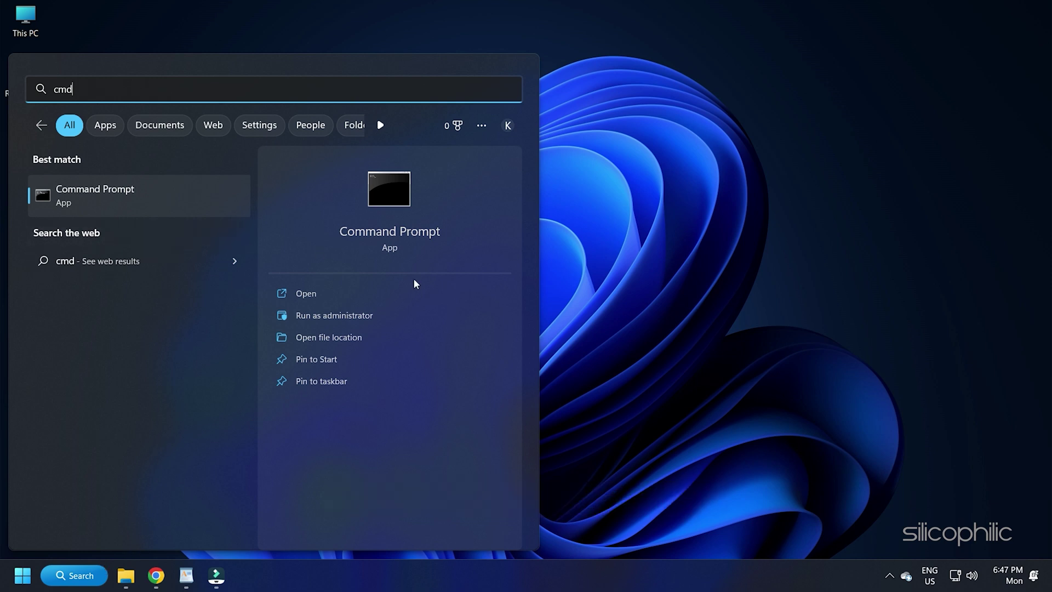
{"action": "left_click", "coordinate": [348, 317]}
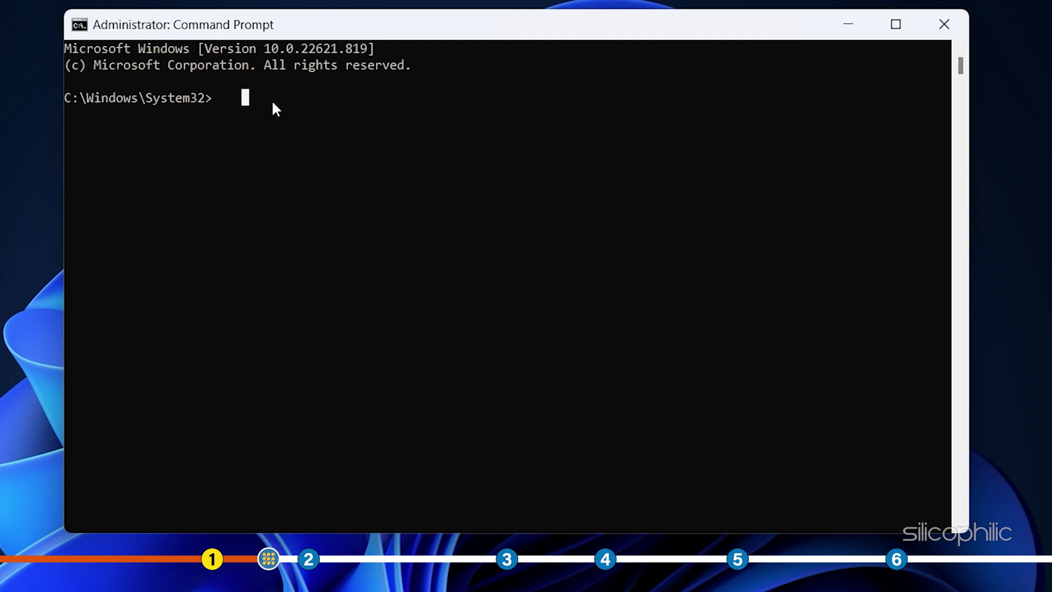
{"action": "type", "text": "sfc /scannow"}
{"action": "key", "text": "Return"}
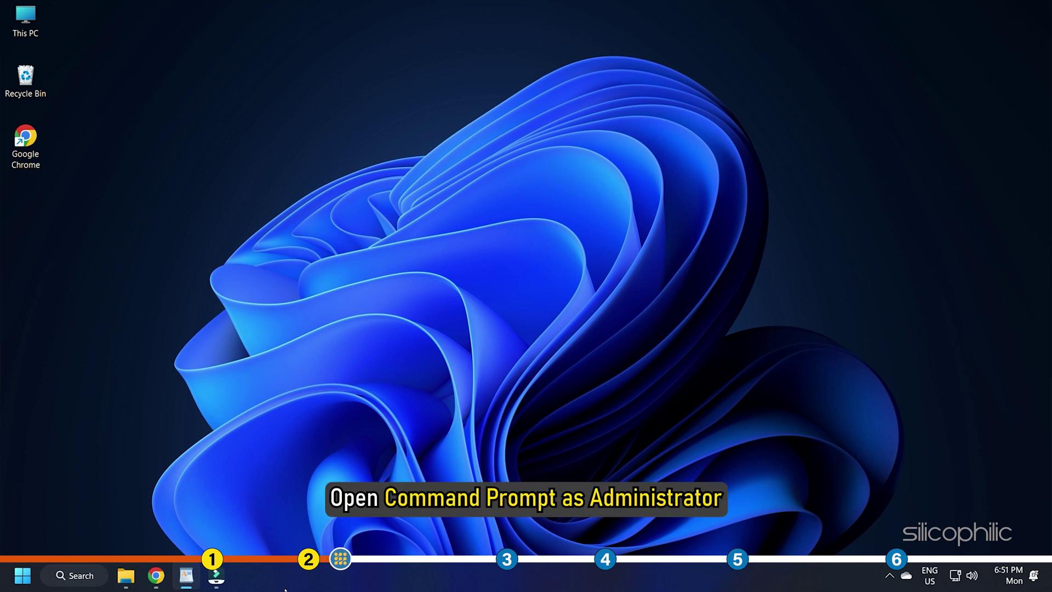
- Search 'command promt' and launch Command Prompt as administrator
{"action": "key", "text": "super+s"}
{"action": "type", "text": "co"}
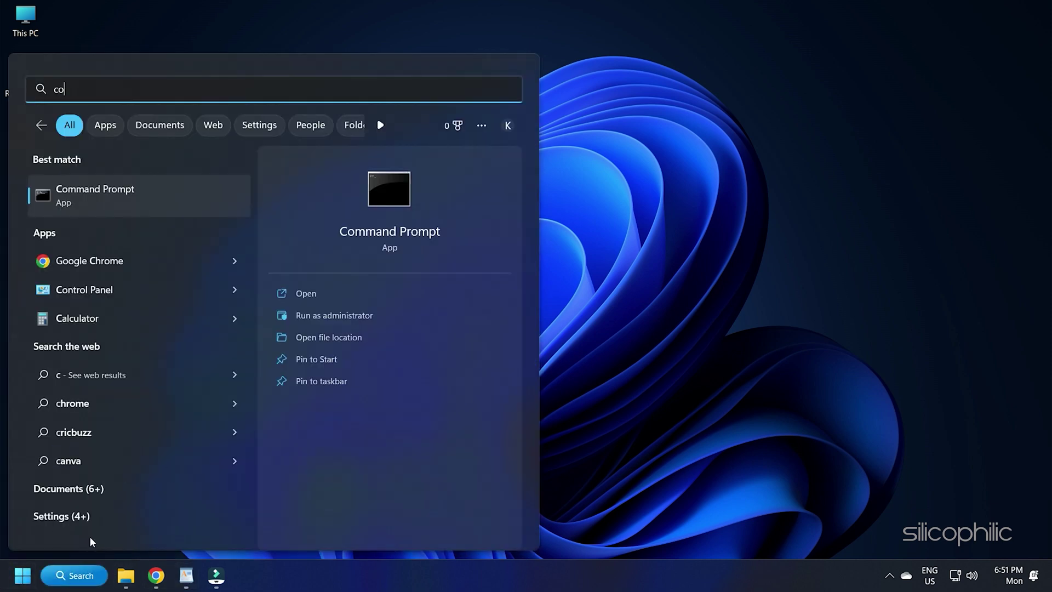
{"action": "type", "text": "m"}
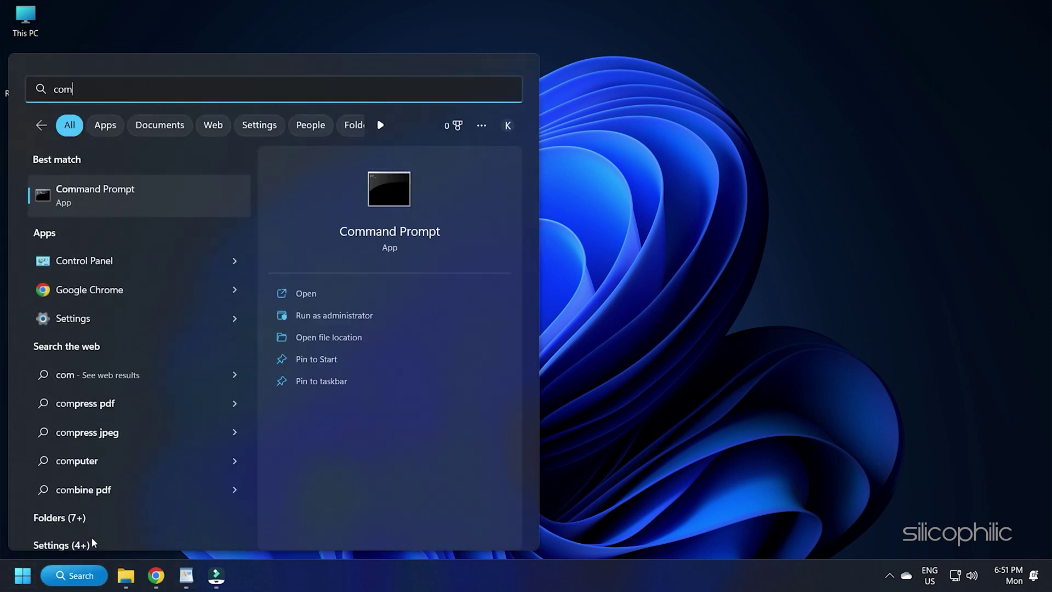
{"action": "type", "text": "mand promt"}
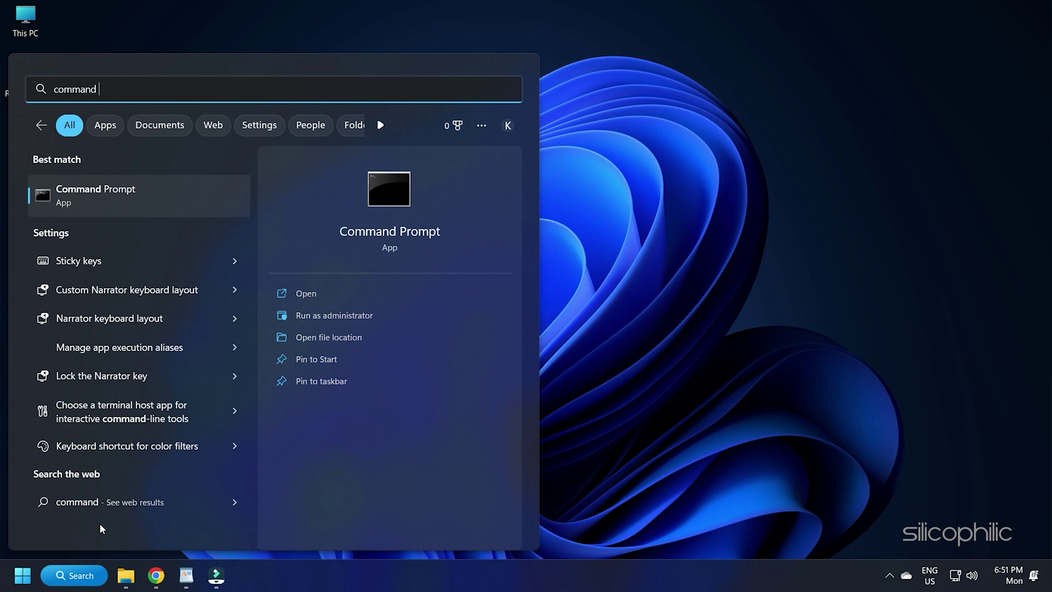
{"action": "left_click", "coordinate": [330, 316]}
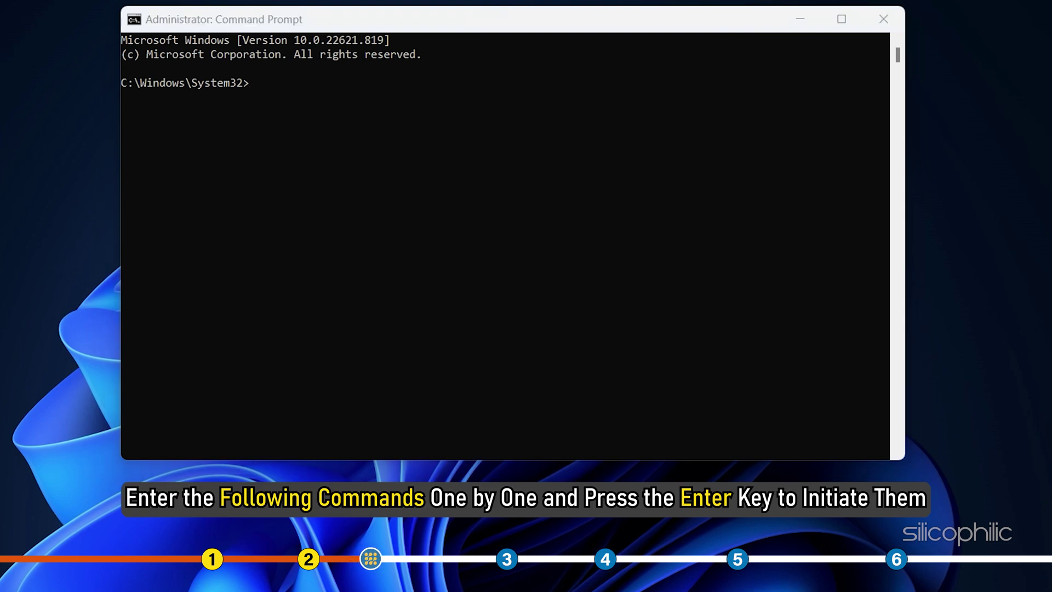
- Run DISM /Online /Cleanup-Image /CheckHealth, then /ScanHealth
{"action": "right_click", "coordinate": [368, 121]}
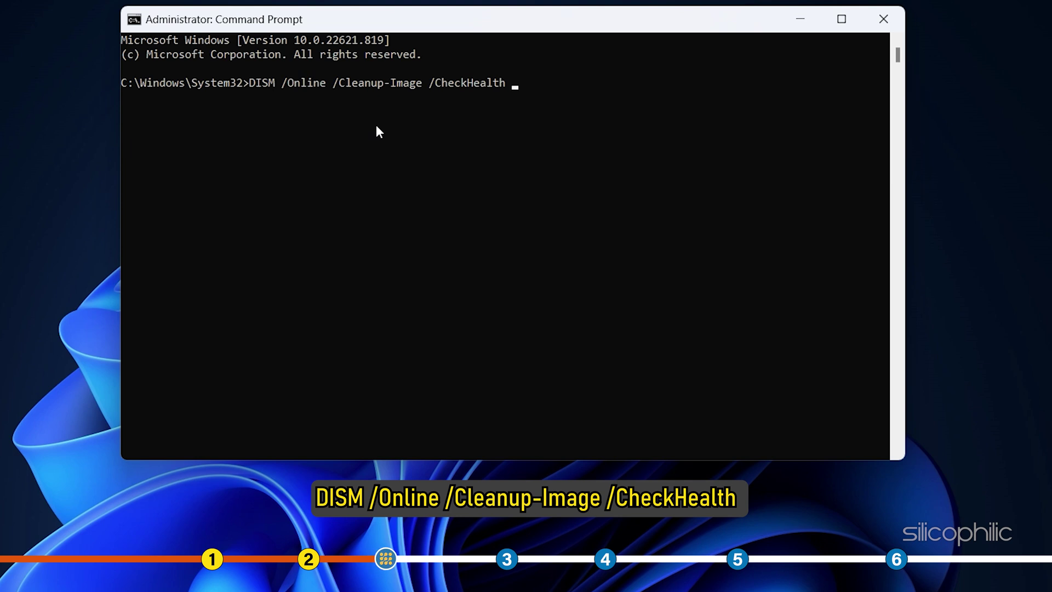
{"action": "key", "text": "Return"}
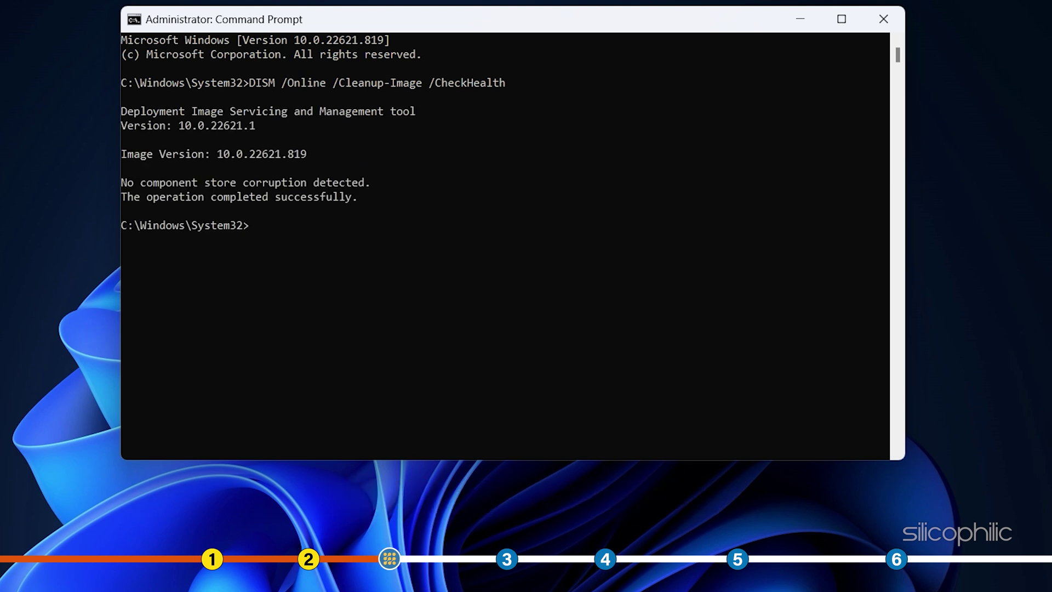
{"action": "right_click", "coordinate": [284, 224]}
{"action": "key", "text": "Return"}
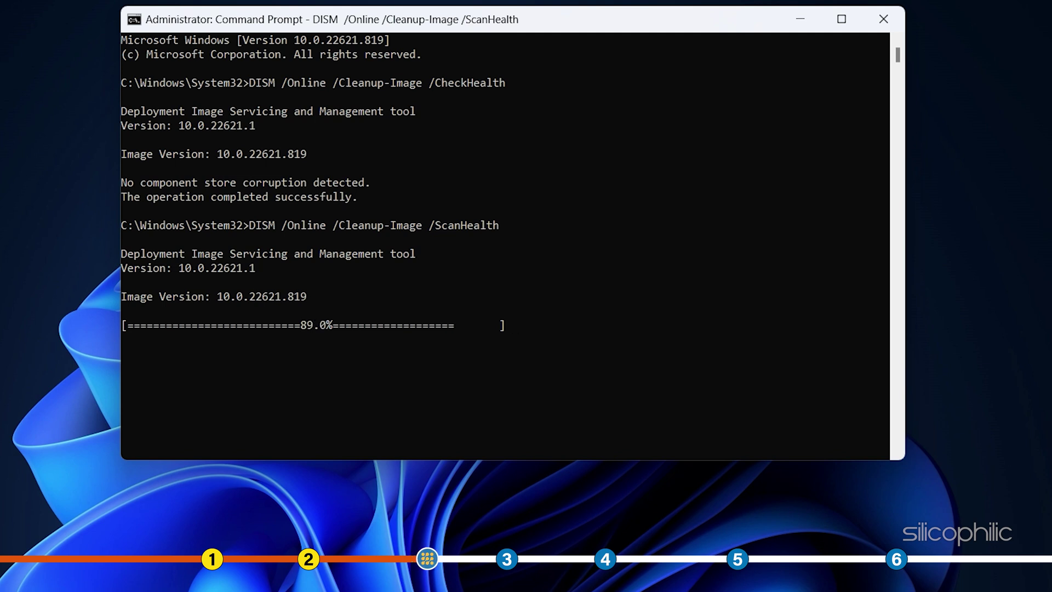
{"action": "key", "text": "Return"}
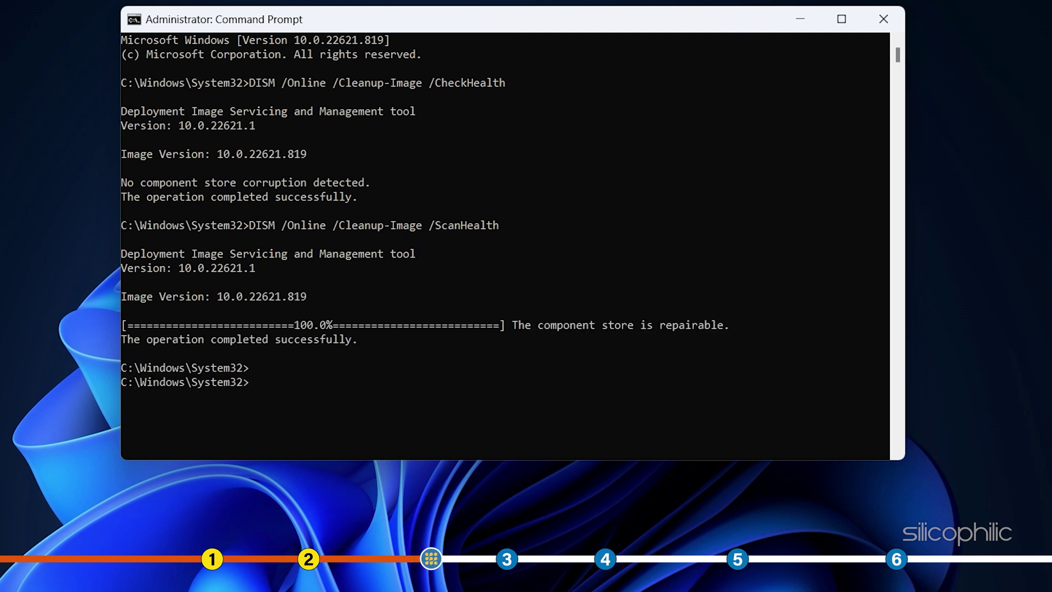
- Run DISM /Online /Cleanup-Image /RestoreHealth and wait for it to reach 100%
{"action": "scroll", "coordinate": [602, 352], "scroll_direction": "down", "scroll_amount": 3}
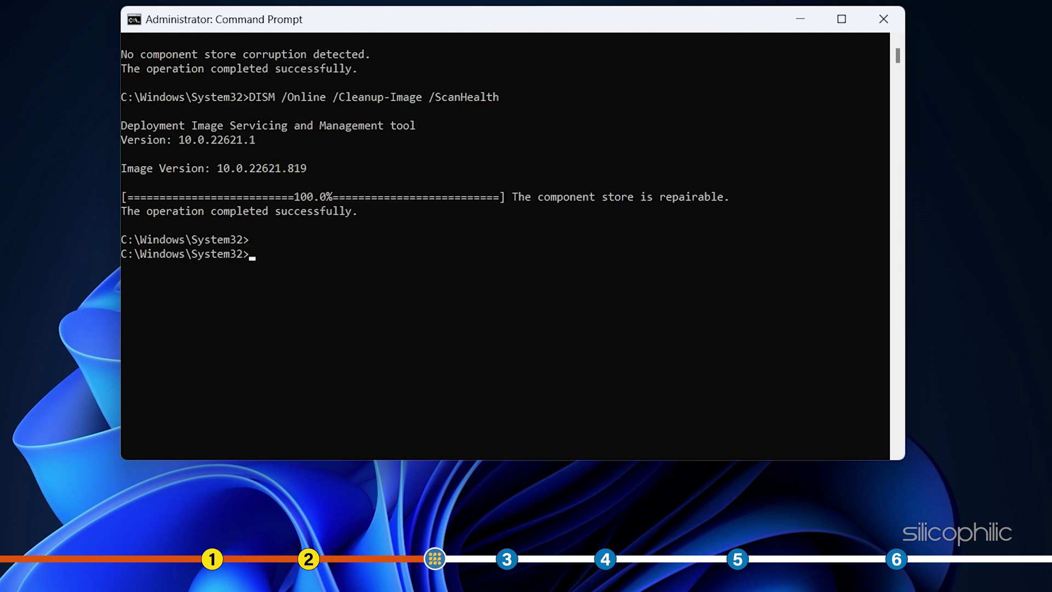
{"action": "right_click", "coordinate": [489, 263]}
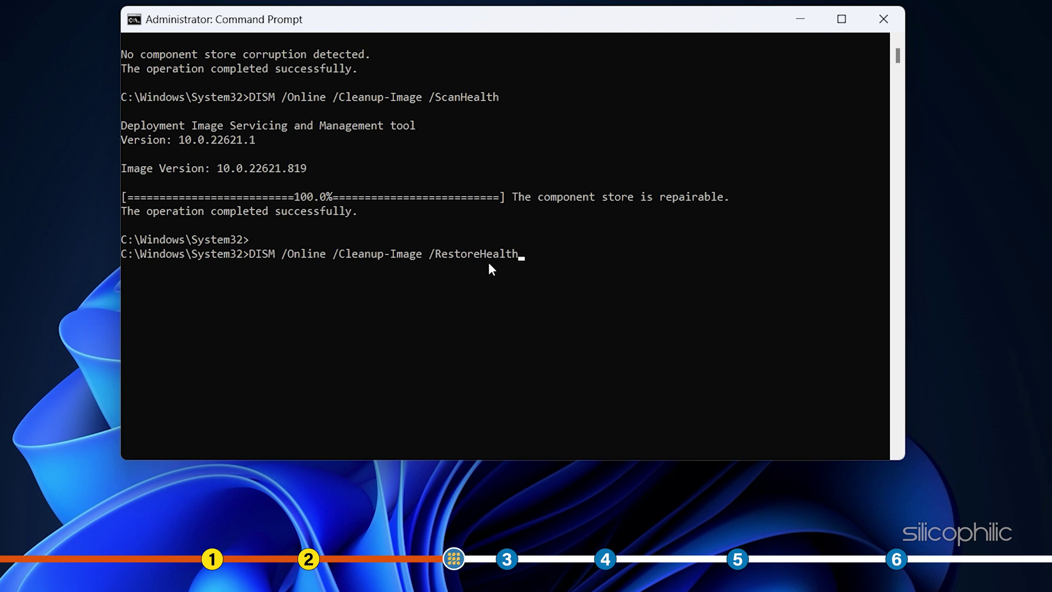
{"action": "key", "text": "Return"}
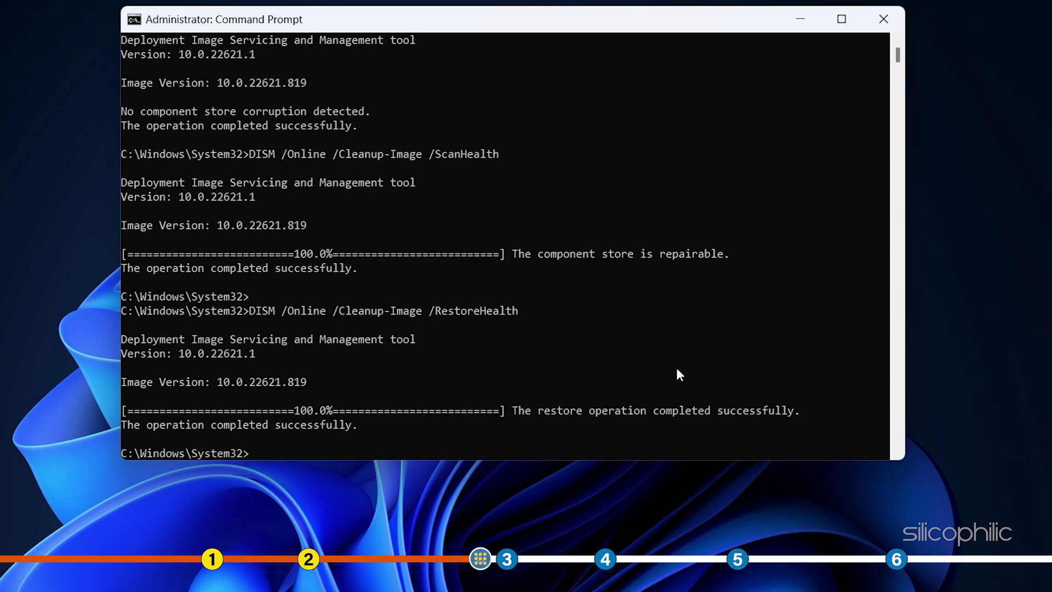
{"action": "scroll", "coordinate": [613, 362], "scroll_direction": "down", "scroll_amount": 3}
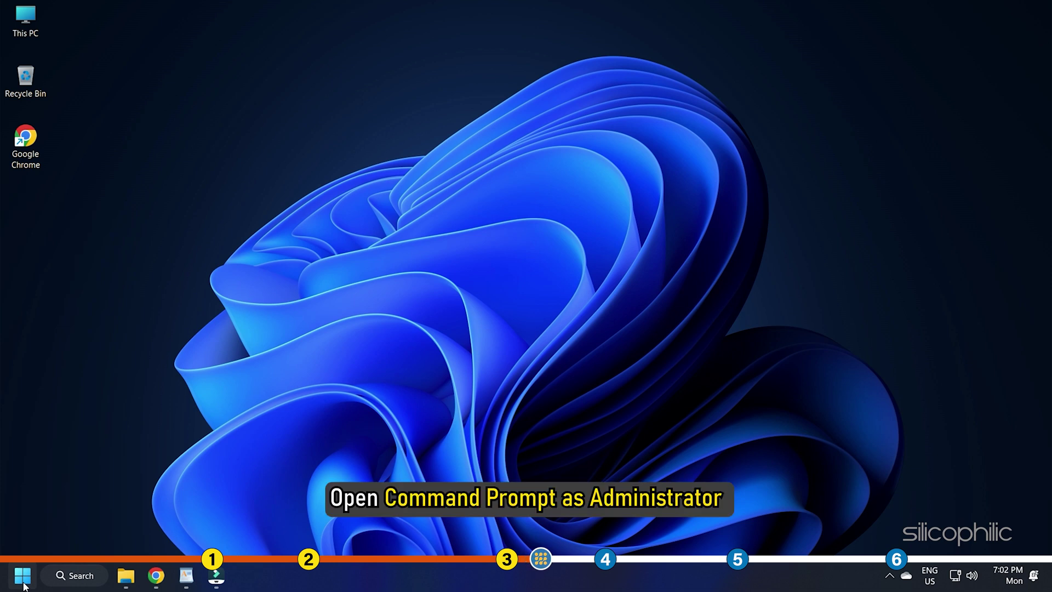
- Search 'com' and launch Command Prompt as administrator
{"action": "left_click", "coordinate": [23, 576]}
{"action": "type", "text": "command Prompt"}
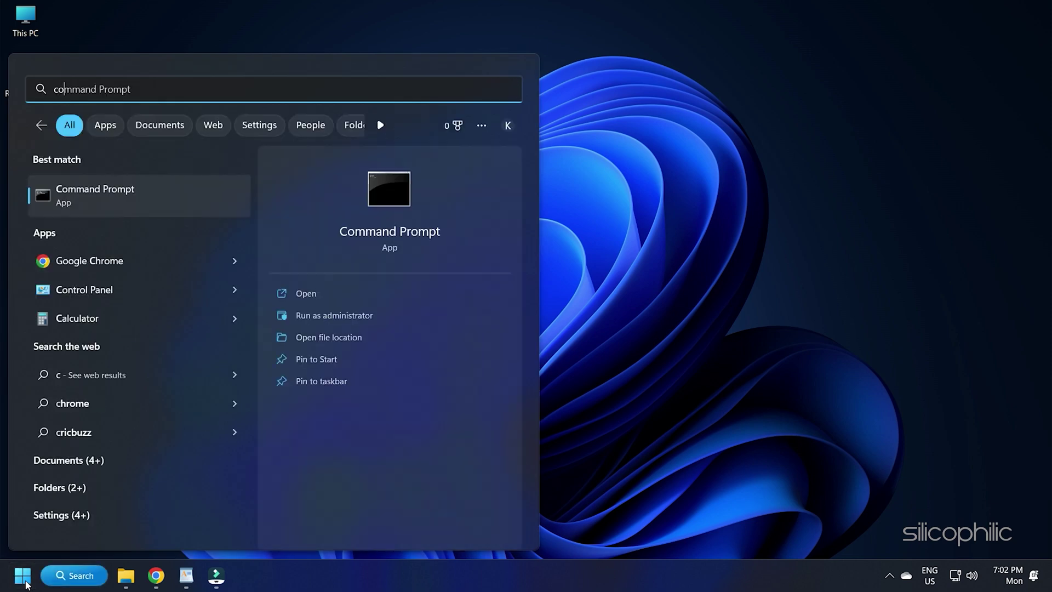
{"action": "left_click", "coordinate": [330, 315]}
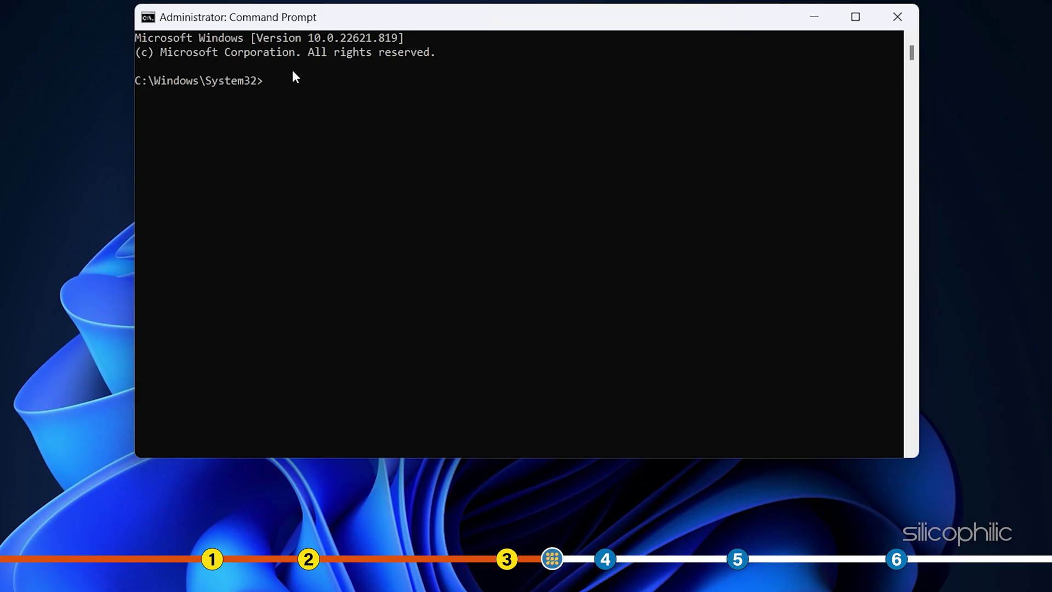
- Run chkdsk C: /f /r /x, answer Y to schedule it at restart, and close the window
{"action": "type", "text": "chkdsk C: /f /r /x"}
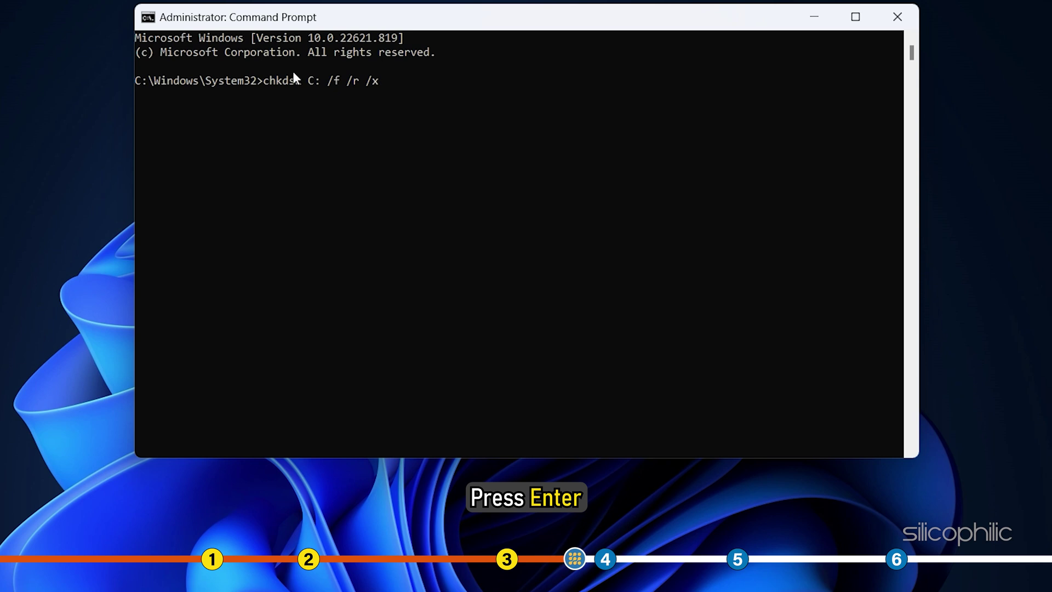
{"action": "key", "text": "Return"}
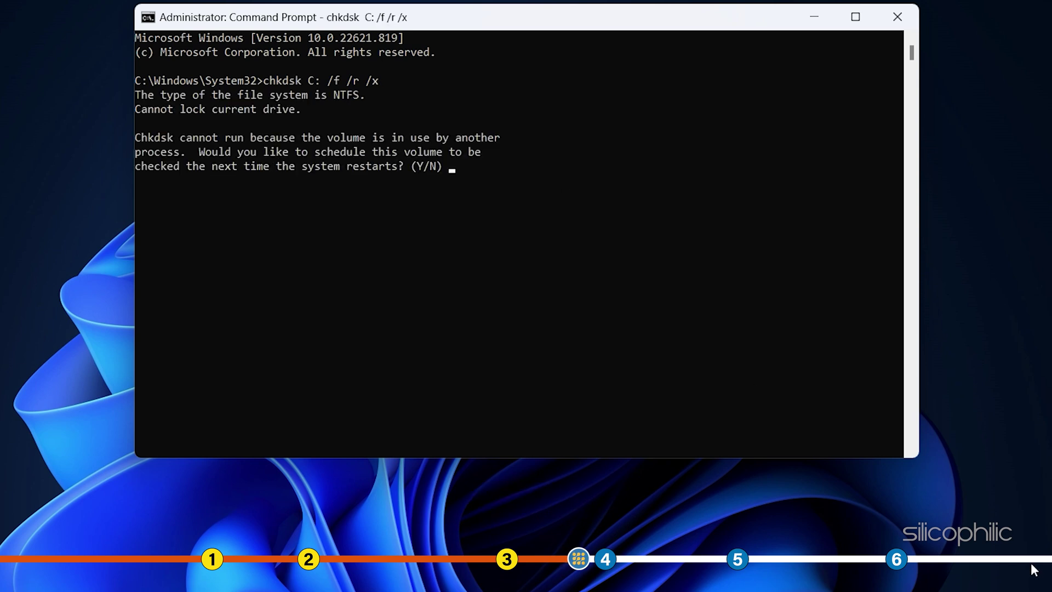
{"action": "type", "text": "y"}
{"action": "key", "text": "Return"}
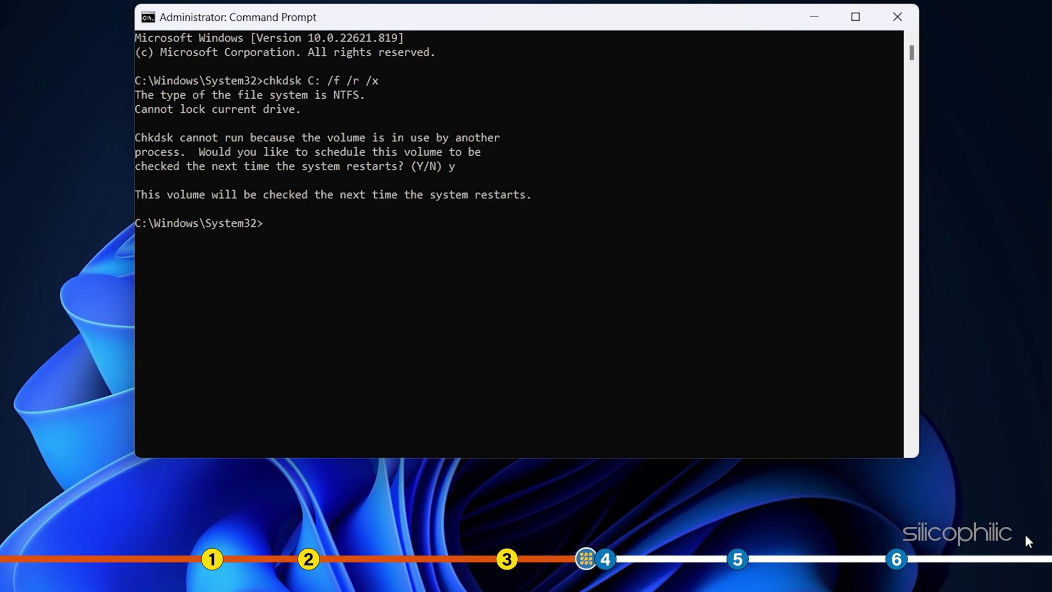
{"action": "left_click", "coordinate": [892, 18]}
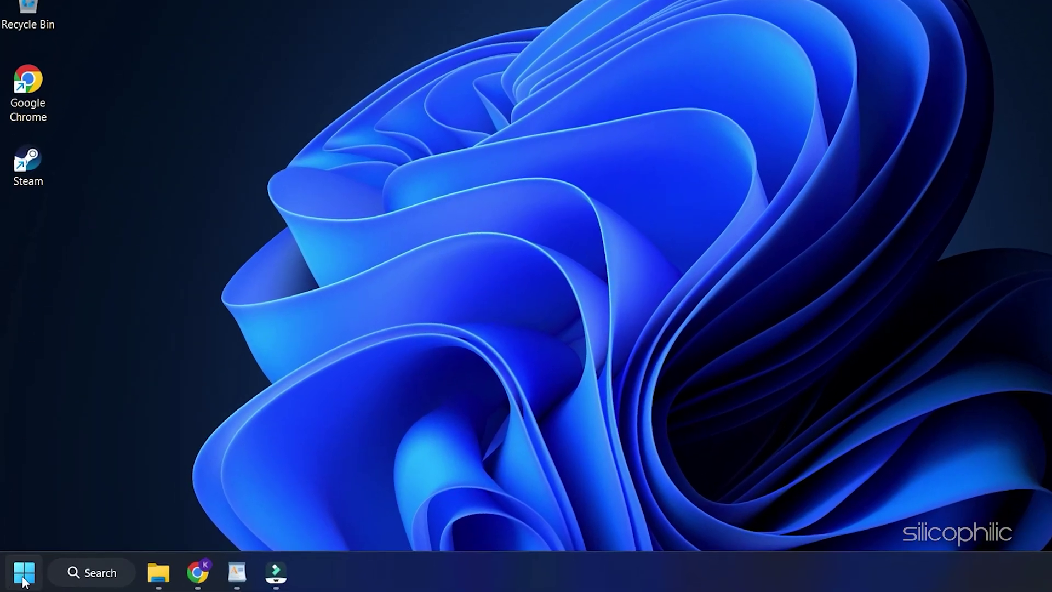
- Open Device Manager and expand Computer, Disk drives, Display adapters, Firmware, HID and IDE categories
{"action": "right_click", "coordinate": [24, 576]}
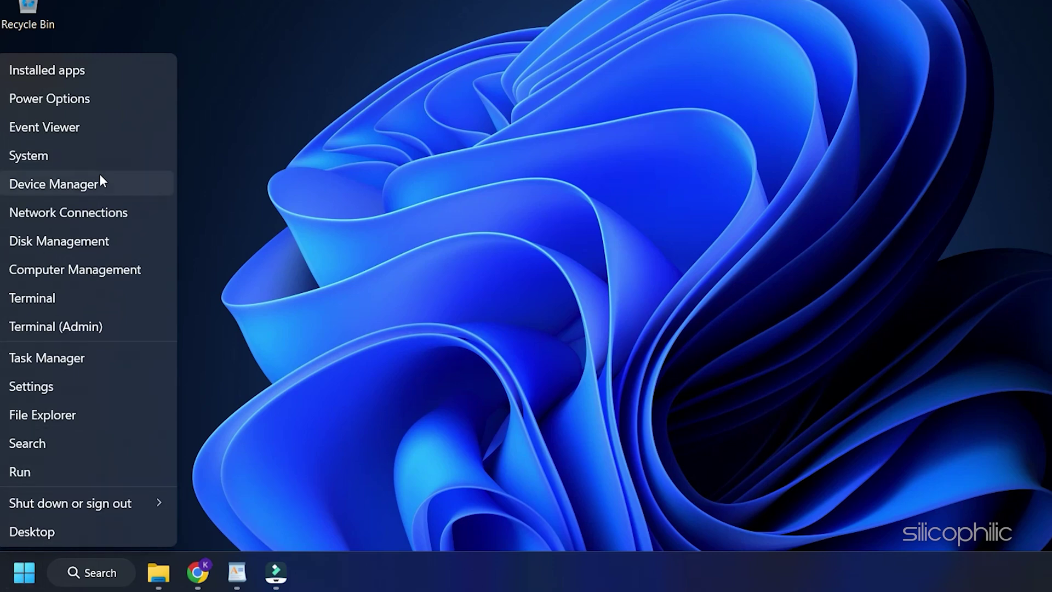
{"action": "left_click", "coordinate": [105, 181]}
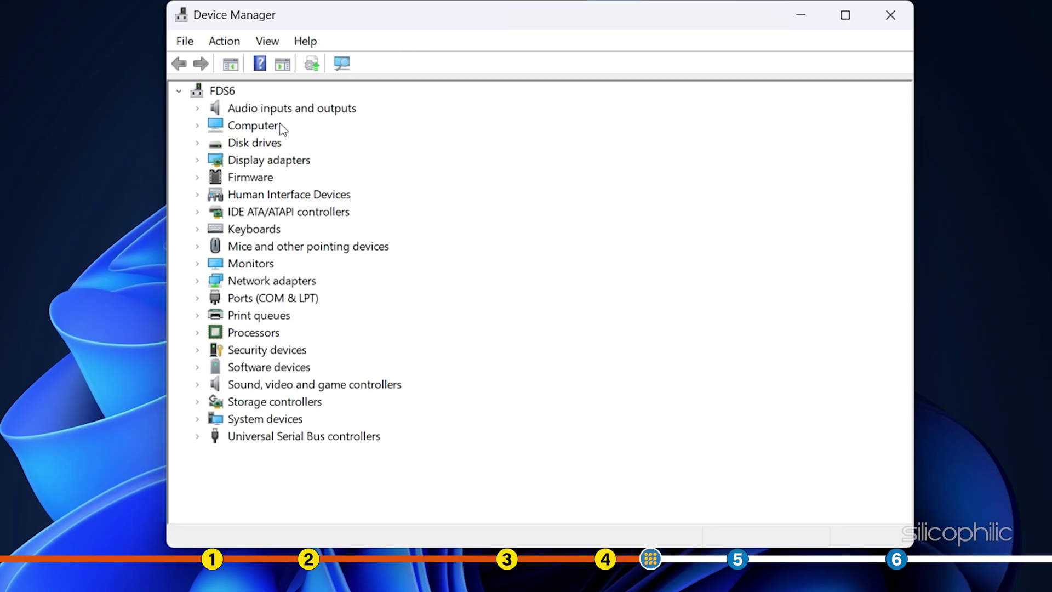
{"action": "left_click", "coordinate": [198, 125]}
{"action": "left_click", "coordinate": [197, 177]}
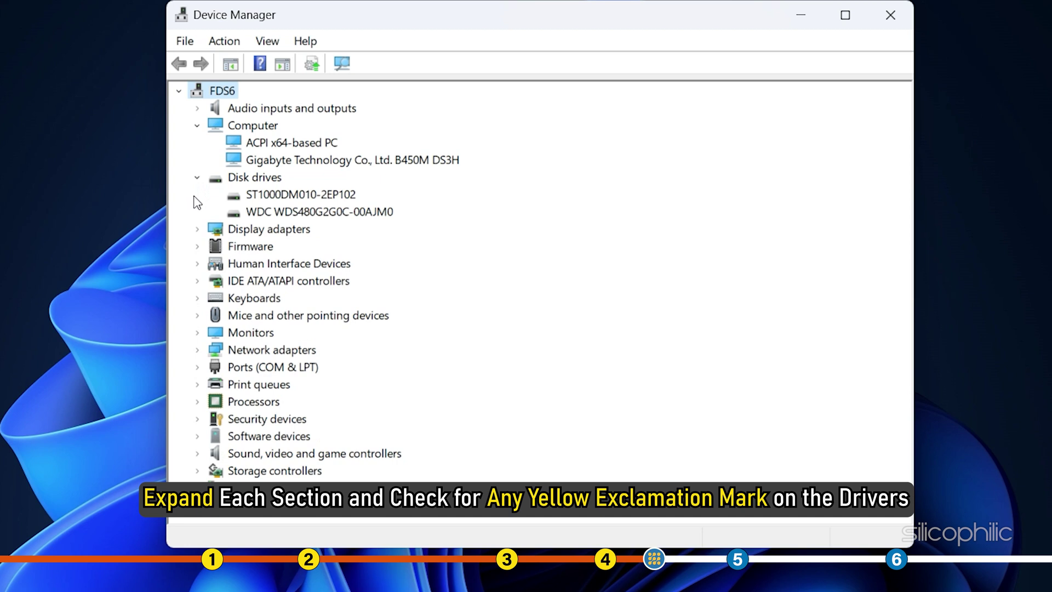
{"action": "left_click", "coordinate": [197, 229]}
{"action": "left_click", "coordinate": [198, 264]}
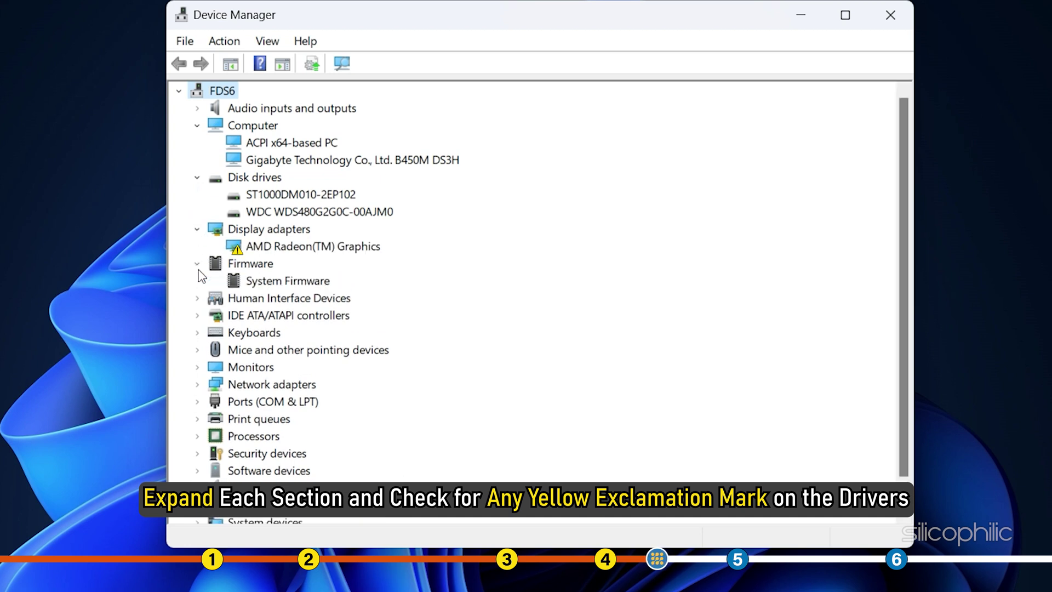
{"action": "left_click", "coordinate": [197, 298]}
{"action": "left_click", "coordinate": [197, 402]}
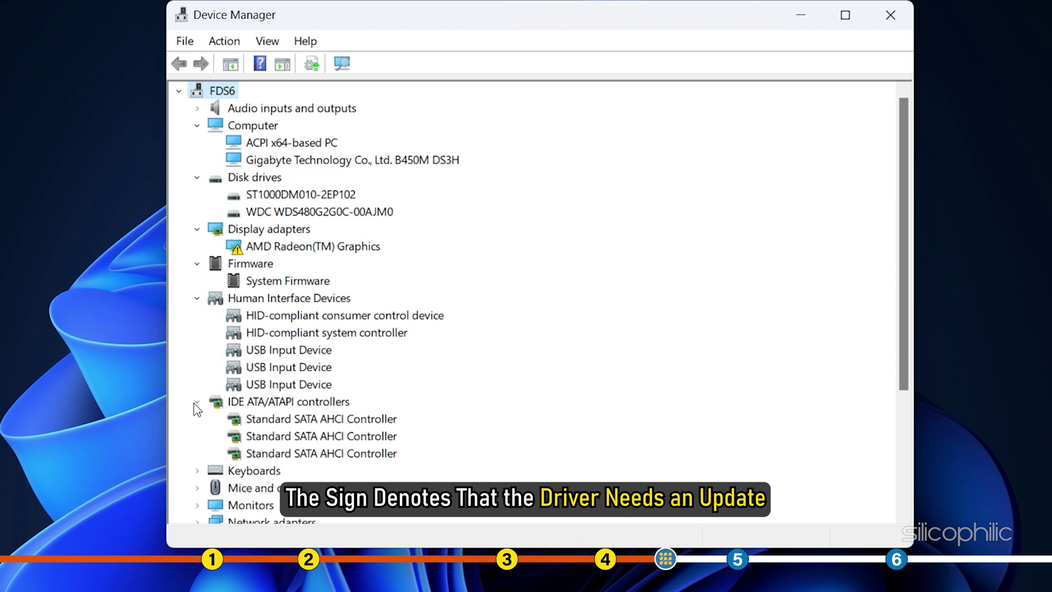
{"action": "left_click", "coordinate": [241, 470]}
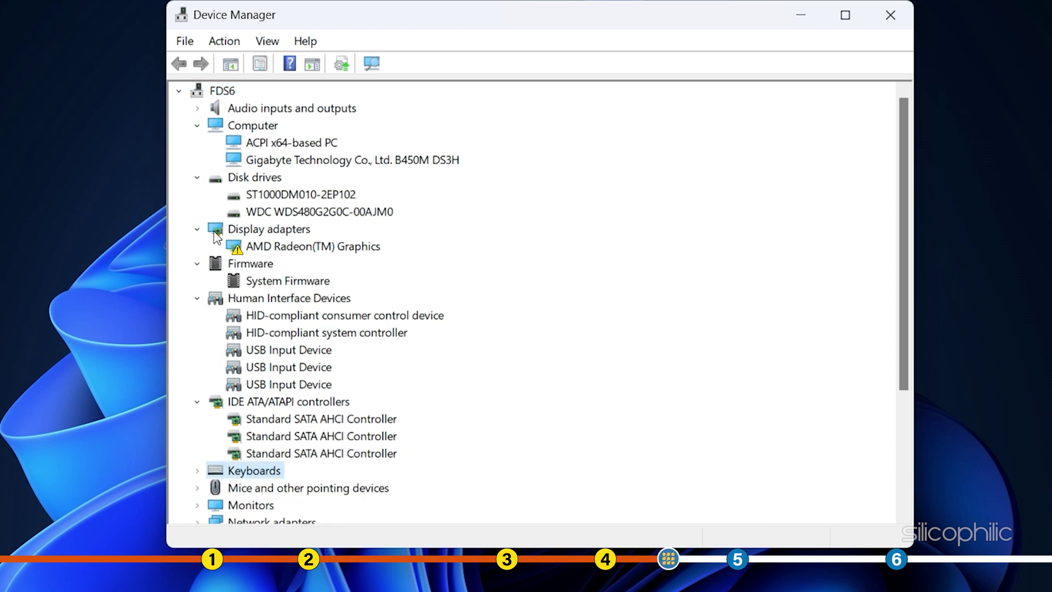
- Update the AMD Radeon(TM) Graphics driver, searching automatically for drivers
{"action": "right_click", "coordinate": [286, 253]}
{"action": "left_click", "coordinate": [426, 264]}
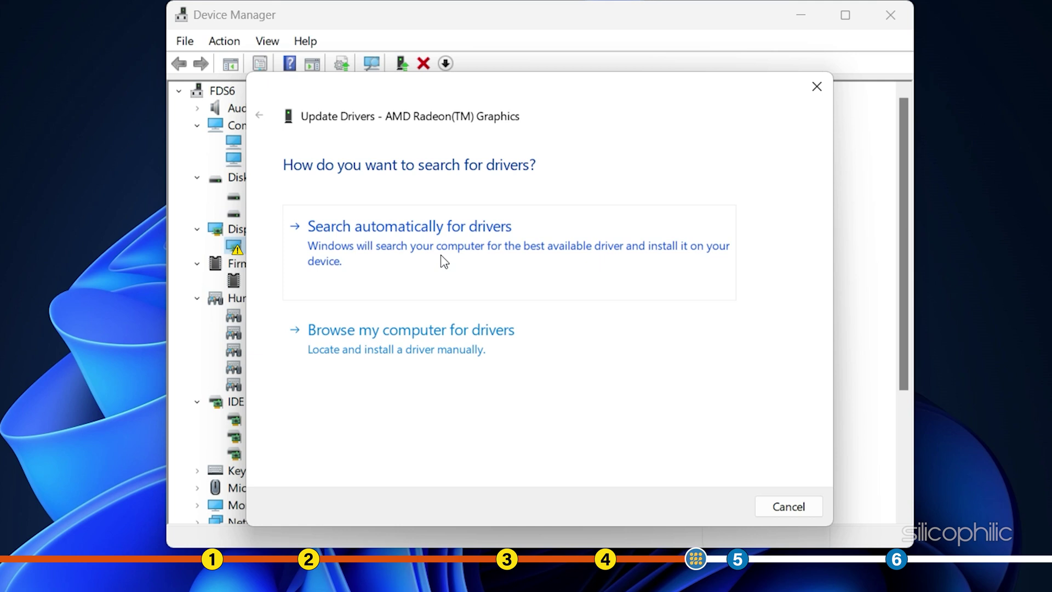
{"action": "left_click", "coordinate": [444, 262]}
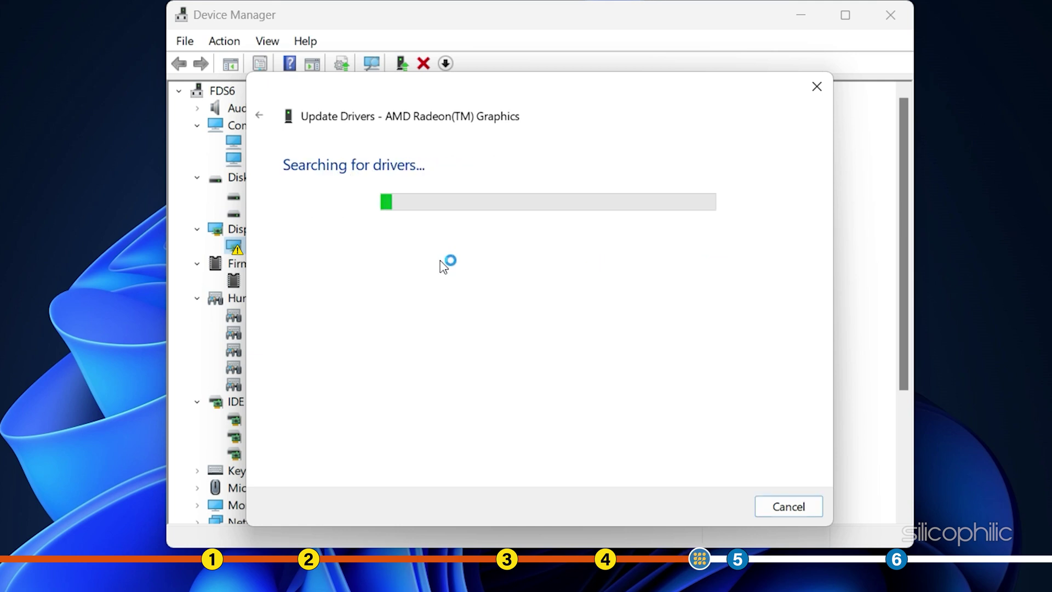
- Continue to Windows Update in Settings and check for updates
{"action": "left_click", "coordinate": [446, 419]}
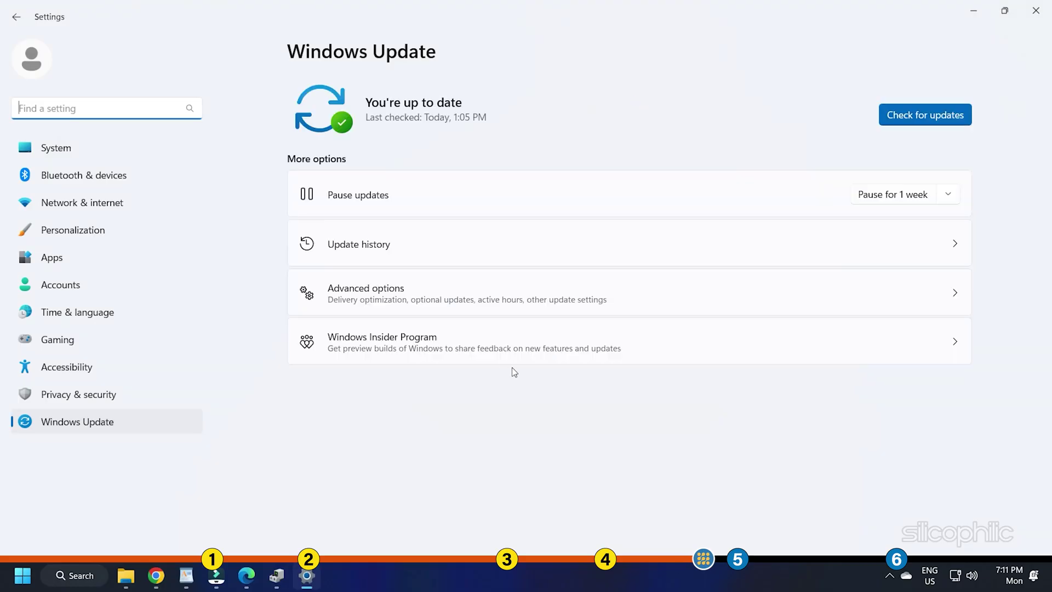
{"action": "left_click", "coordinate": [898, 122]}
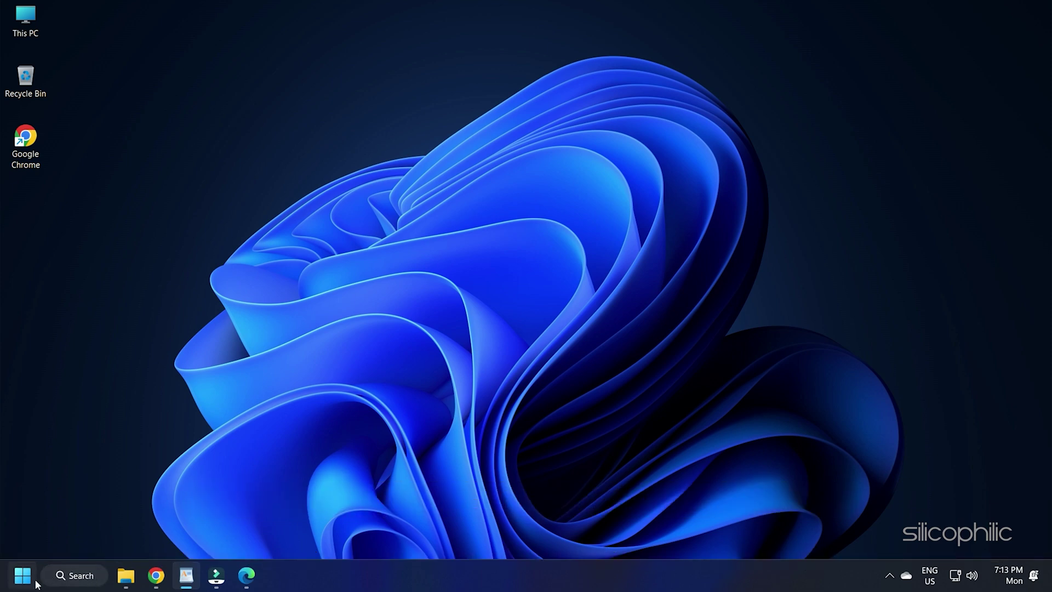
- Open Control Panel from search, set View by to Large icons, and go to Recovery
{"action": "left_click", "coordinate": [46, 571]}
{"action": "type", "text": "com"}
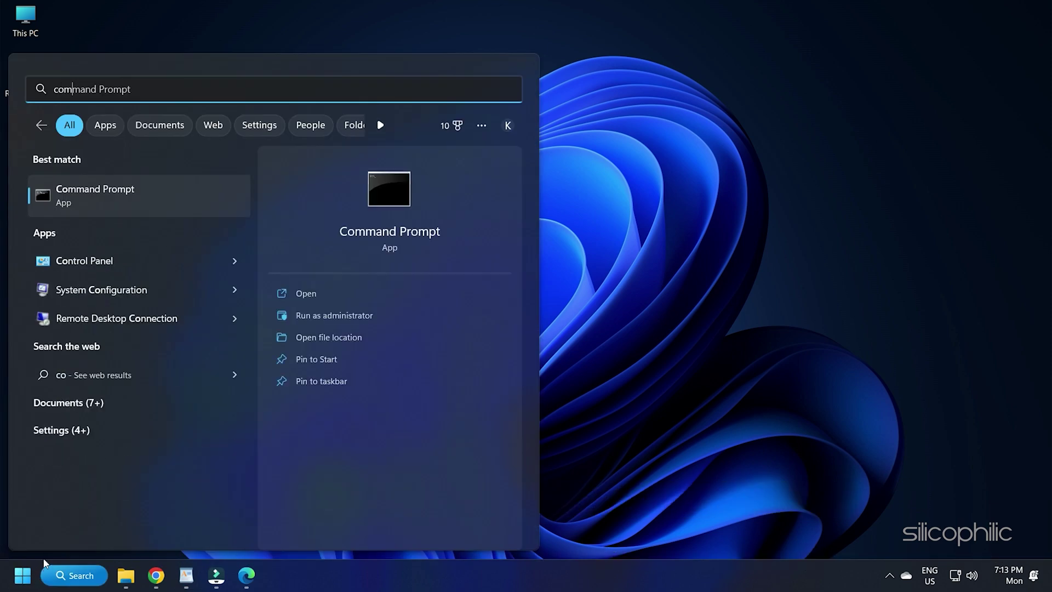
{"action": "key", "text": "BackSpace"}
{"action": "type", "text": "nt"}
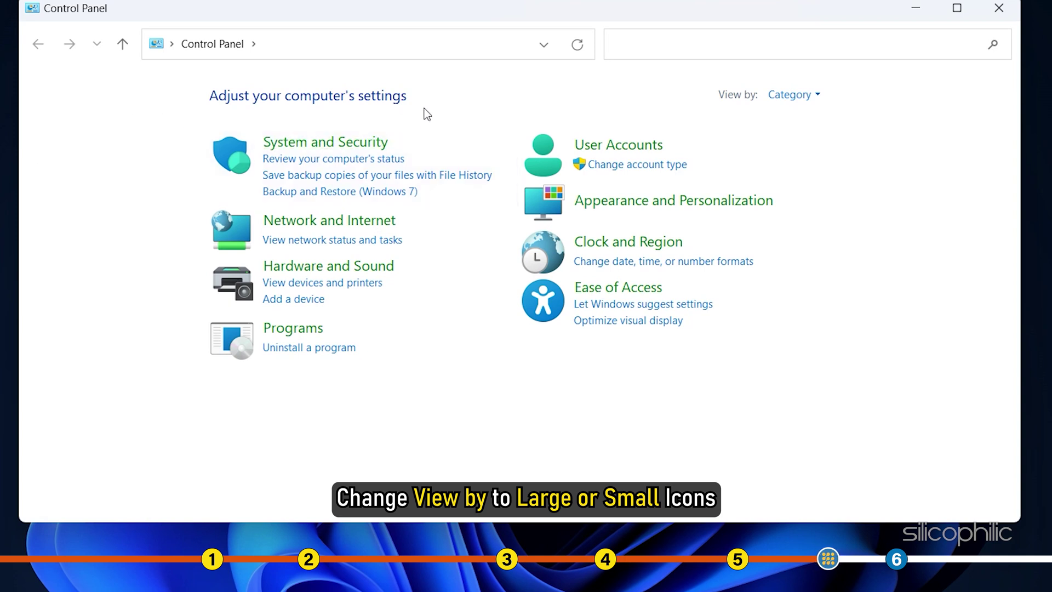
{"action": "left_click", "coordinate": [826, 99]}
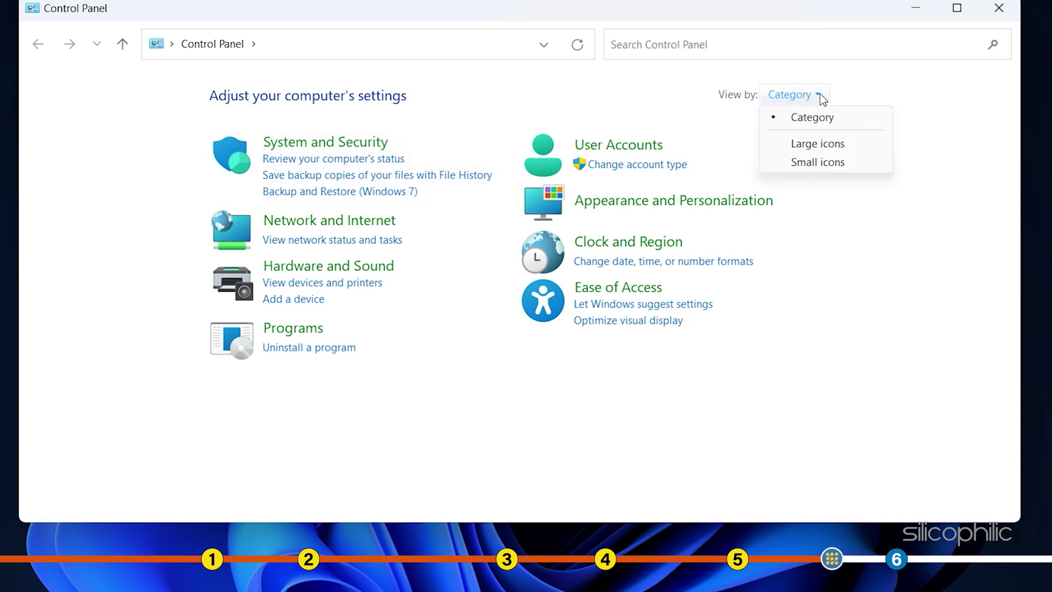
{"action": "left_click", "coordinate": [834, 144]}
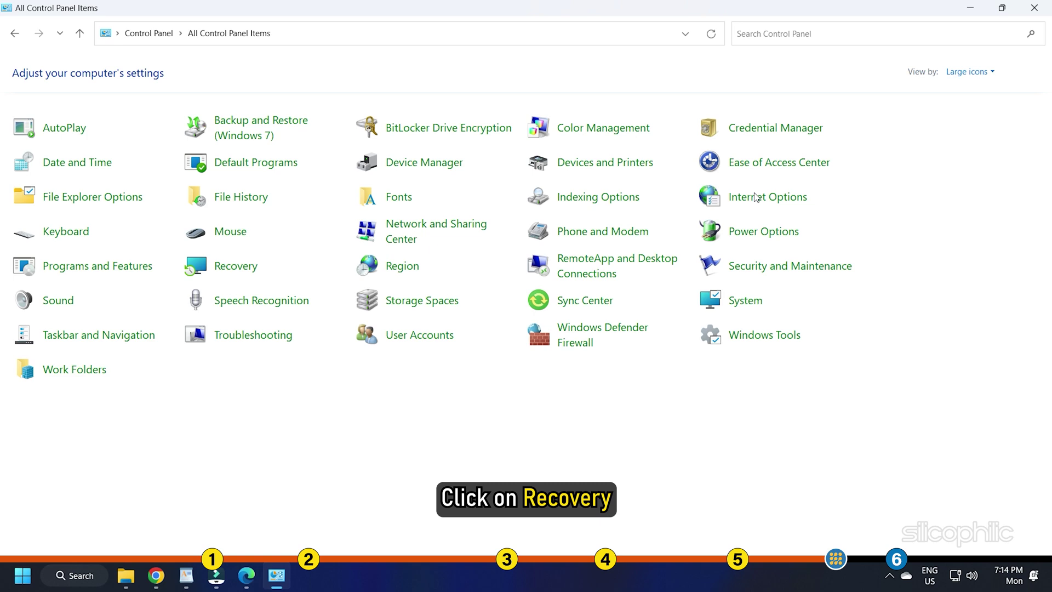
{"action": "left_click", "coordinate": [261, 275]}
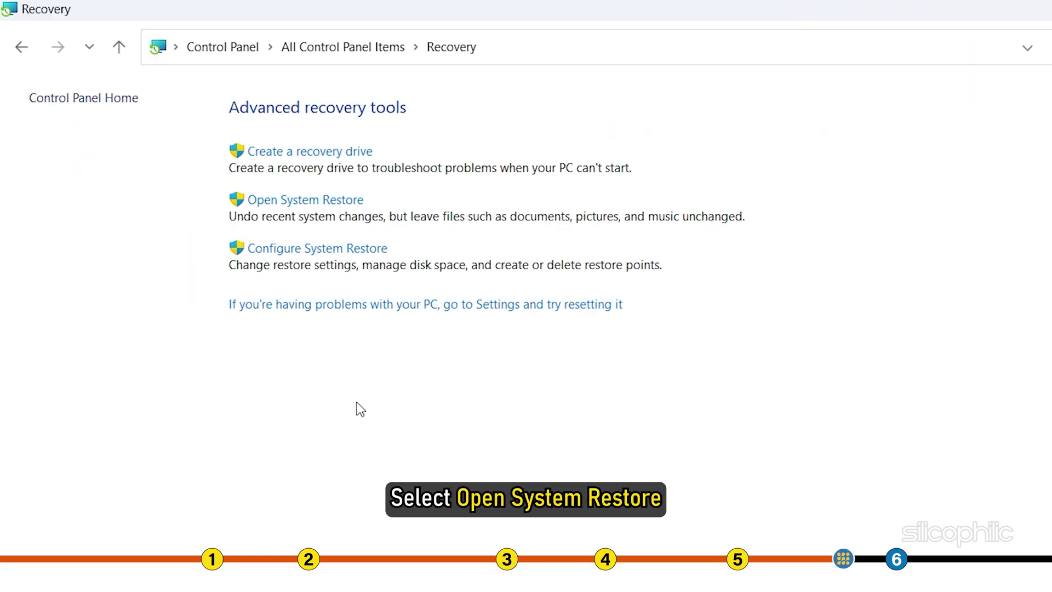
- Launch System Restore and continue with the recommended restore point
{"action": "left_click", "coordinate": [305, 199]}
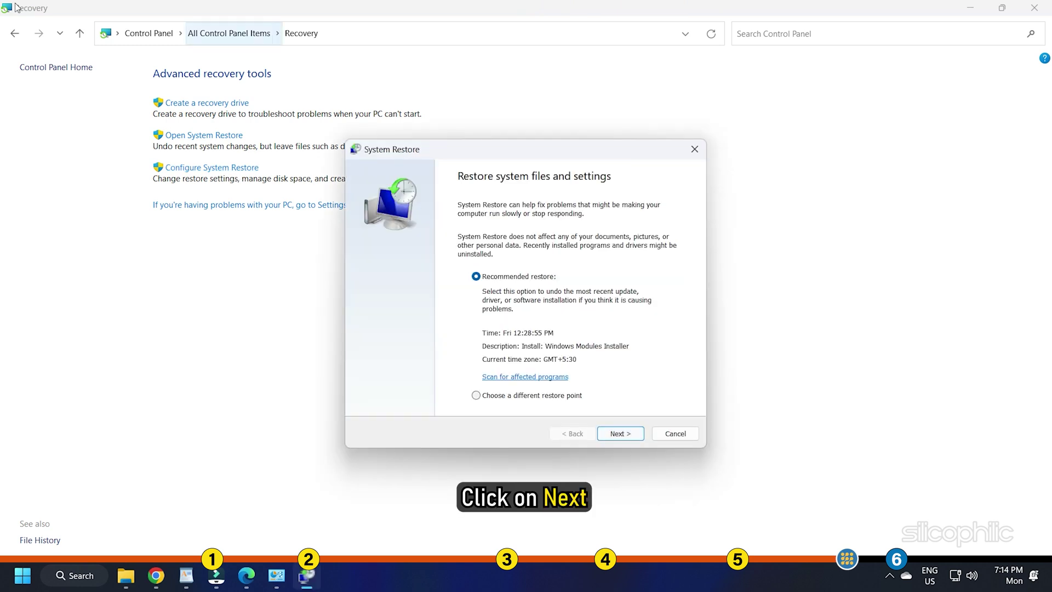
{"action": "left_click", "coordinate": [620, 434]}
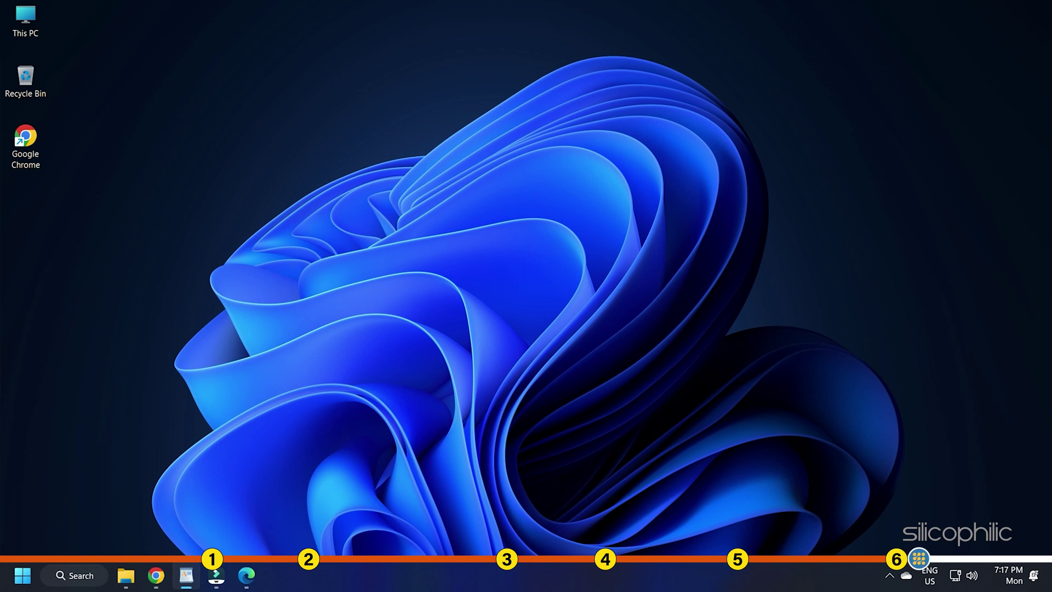
- Open Settings and go to Windows Update's Advanced options page
{"action": "key", "text": "super+i"}
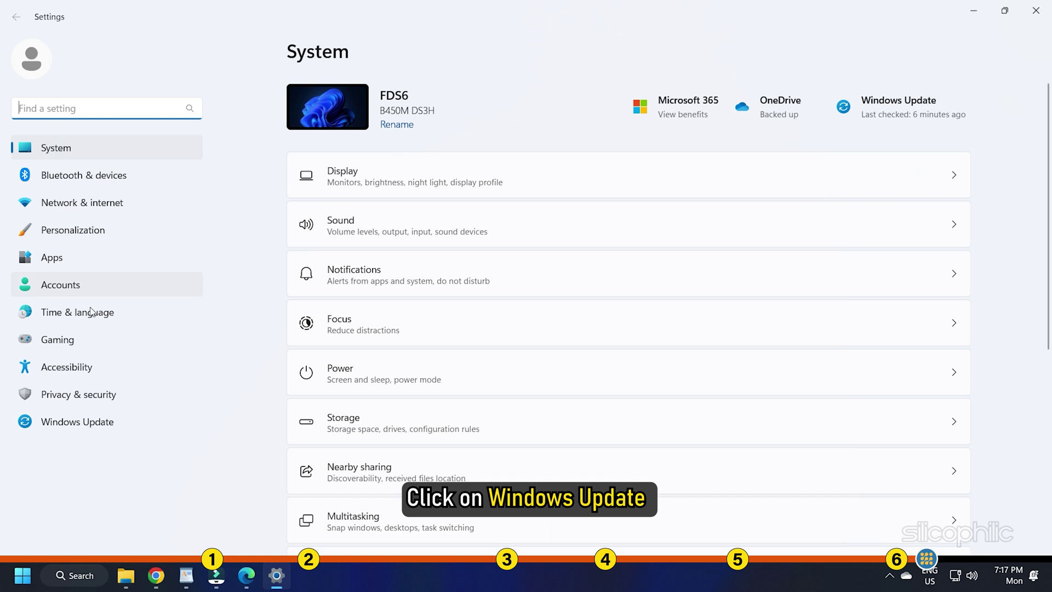
{"action": "left_click", "coordinate": [123, 422]}
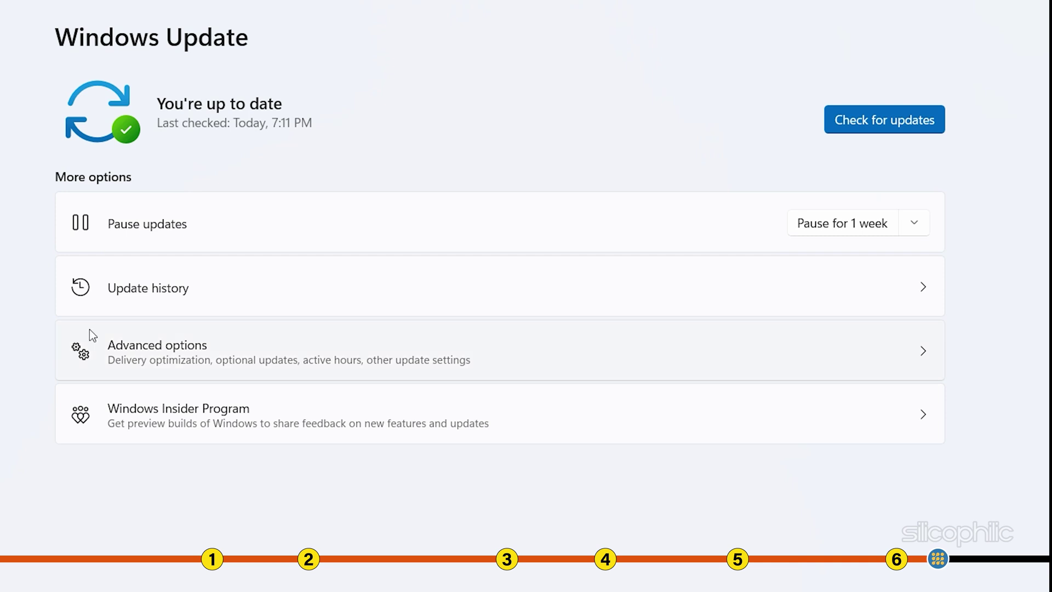
{"action": "left_click", "coordinate": [198, 354]}
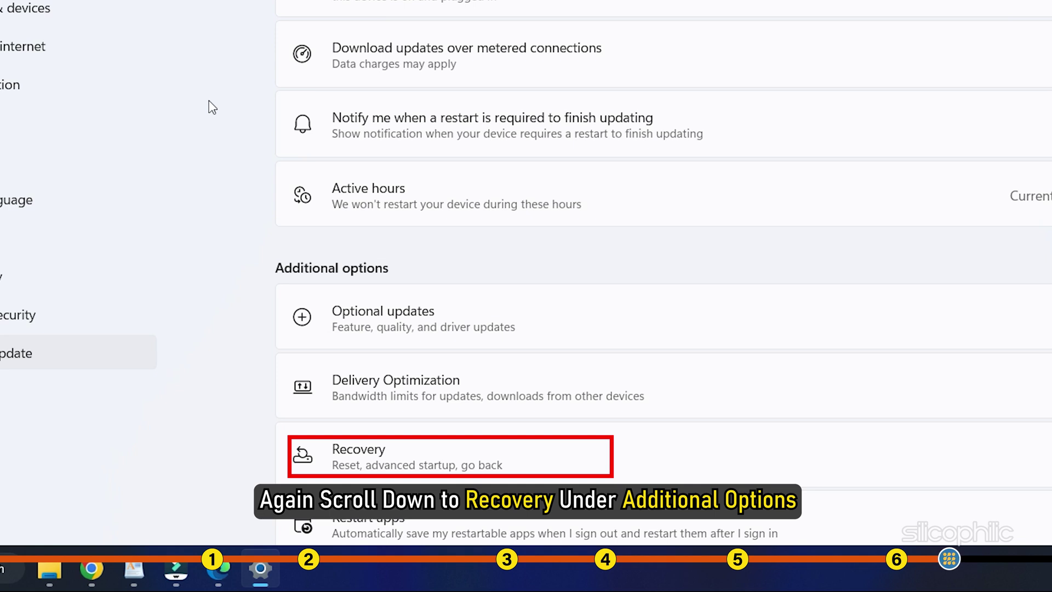
- Select Recovery under Additional options to reach the Reset this PC options
{"action": "left_click", "coordinate": [476, 454]}
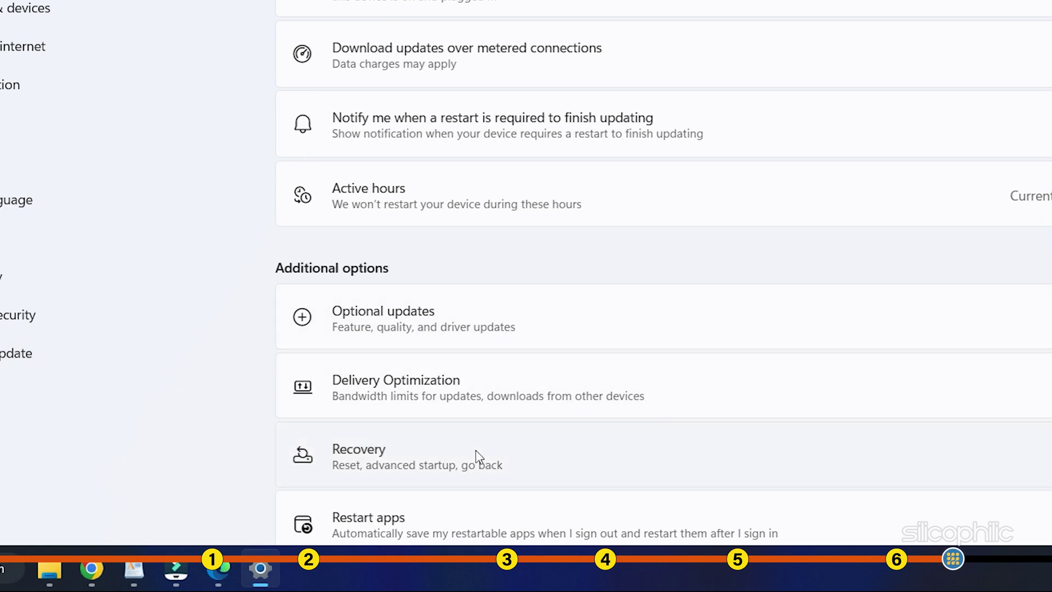